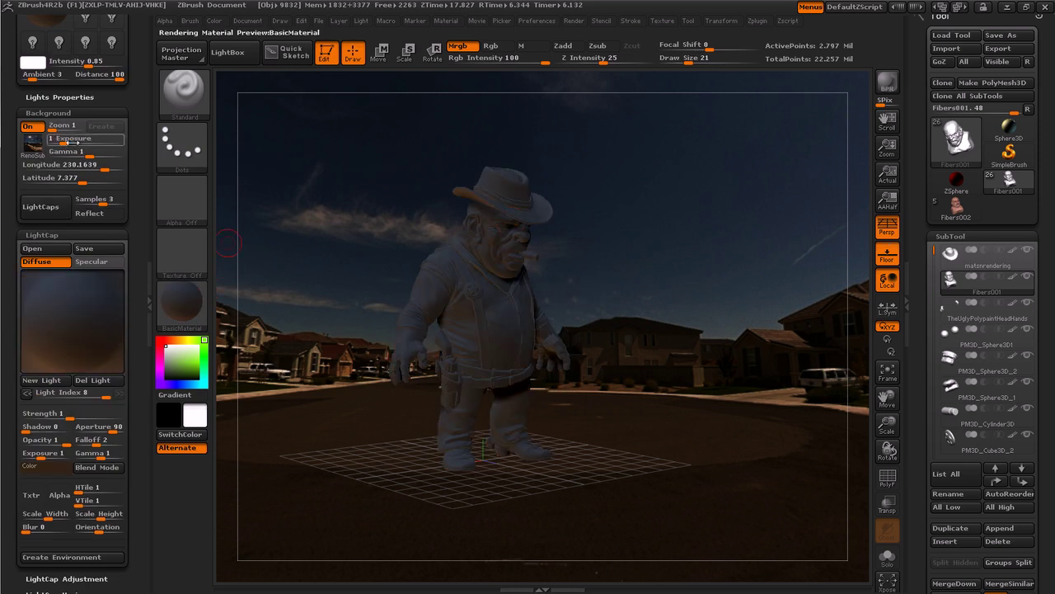
Raise the street backdrop Exposure from 1 to 6, build LightCaps from it, and BPR-render the maquette
drag(68, 137, 91, 139)
click(39, 207)
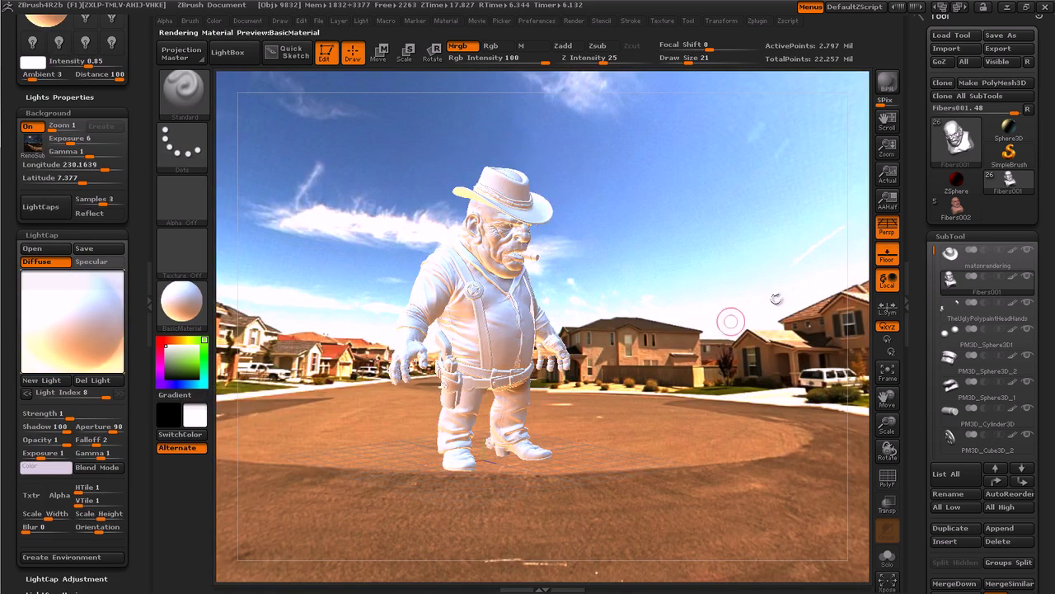
click(887, 82)
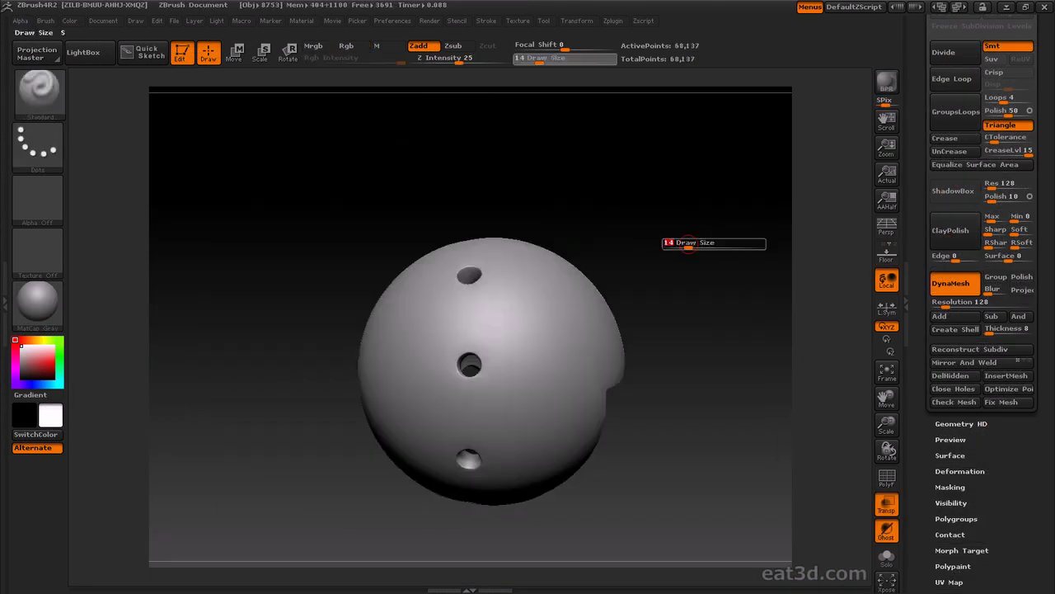
Slice the sphere into two polygroups with SliceCurve, then DynaMesh it with PolyF and Group on
ctrl+shift+click(39, 88)
click(426, 161)
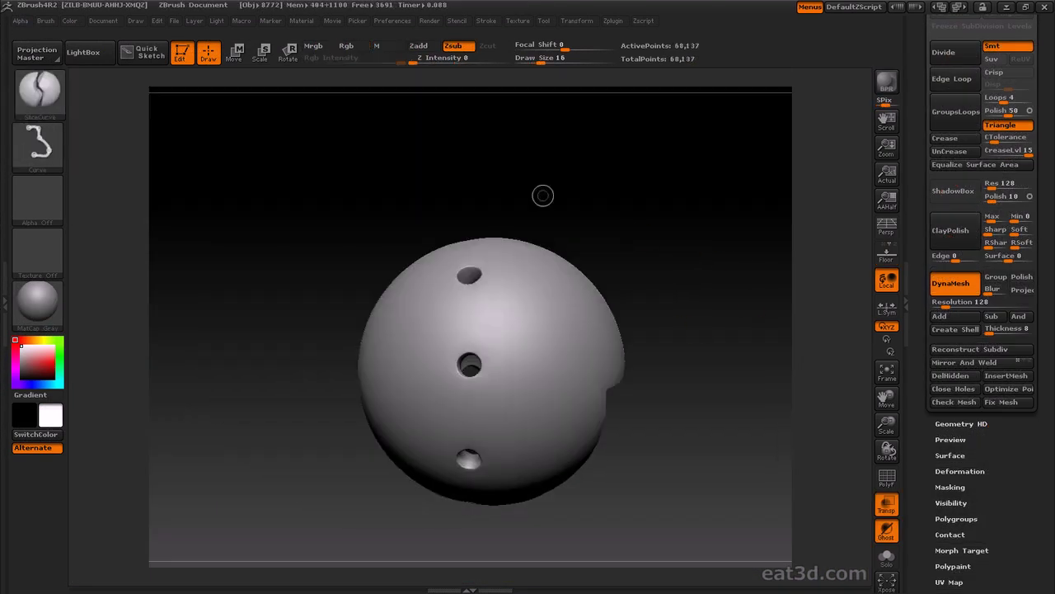
mouse_move(544, 169)
ctrl+shift+mouse_down()
mouse_move(618, 460)
mouse_move(573, 552)
mouse_move(547, 556)
ctrl+shift+mouse_up()
click(887, 476)
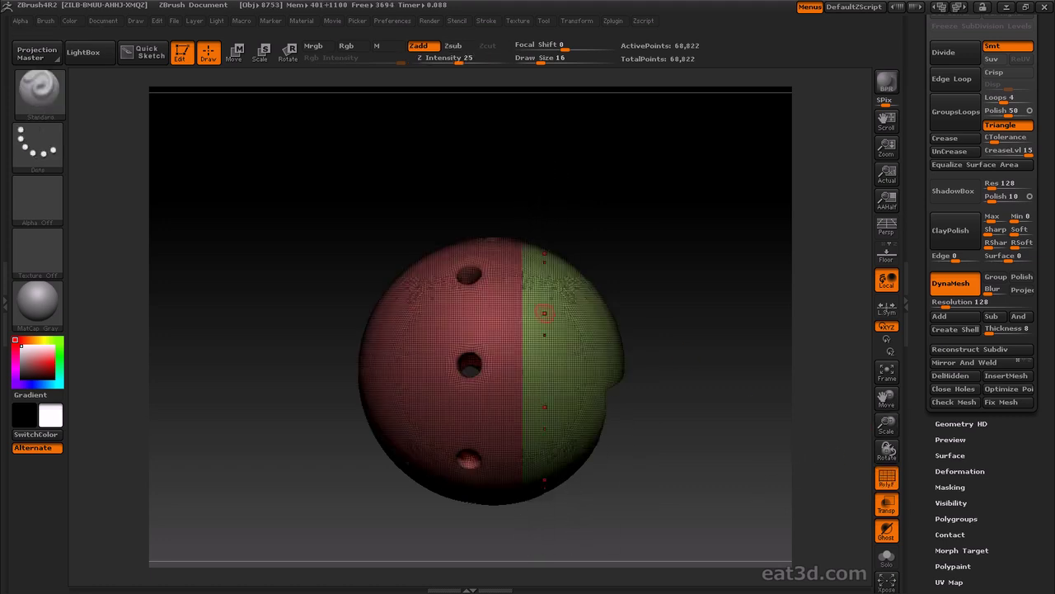
click(995, 276)
ctrl+drag(709, 216, 792, 343)
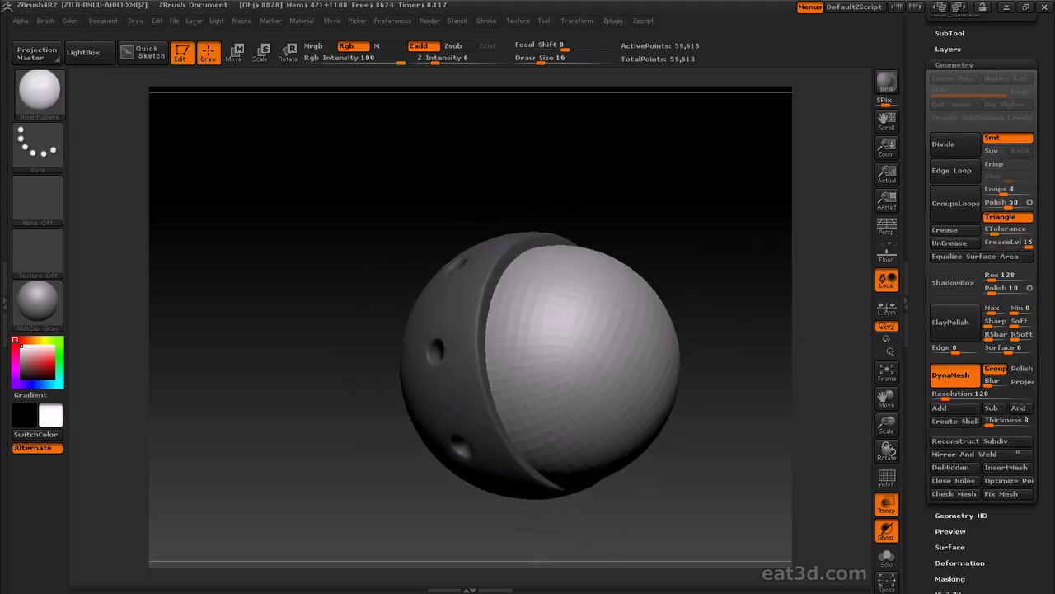
key(ctrl)
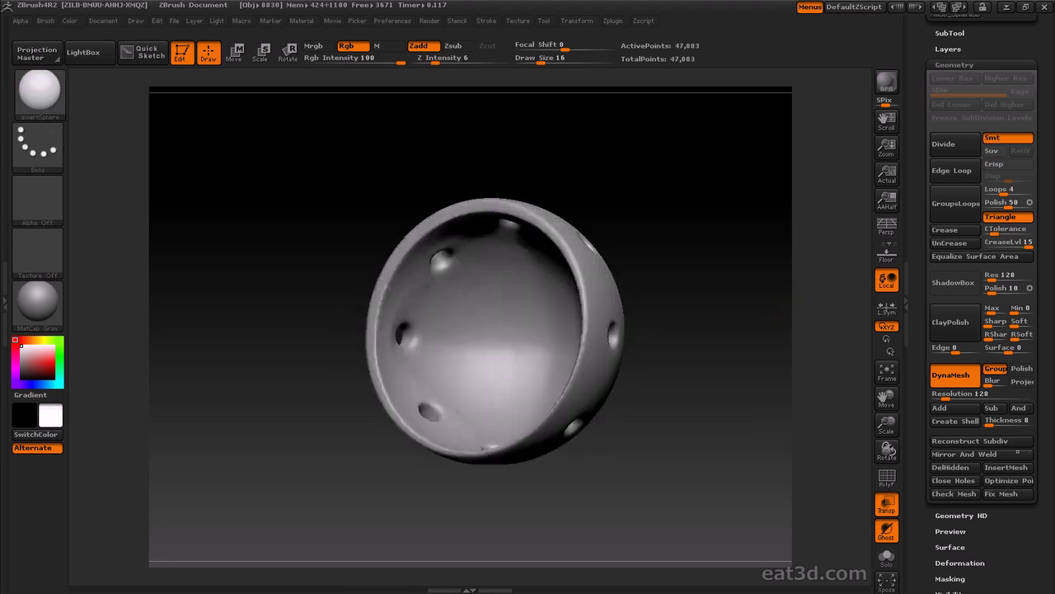
drag(785, 313, 796, 290)
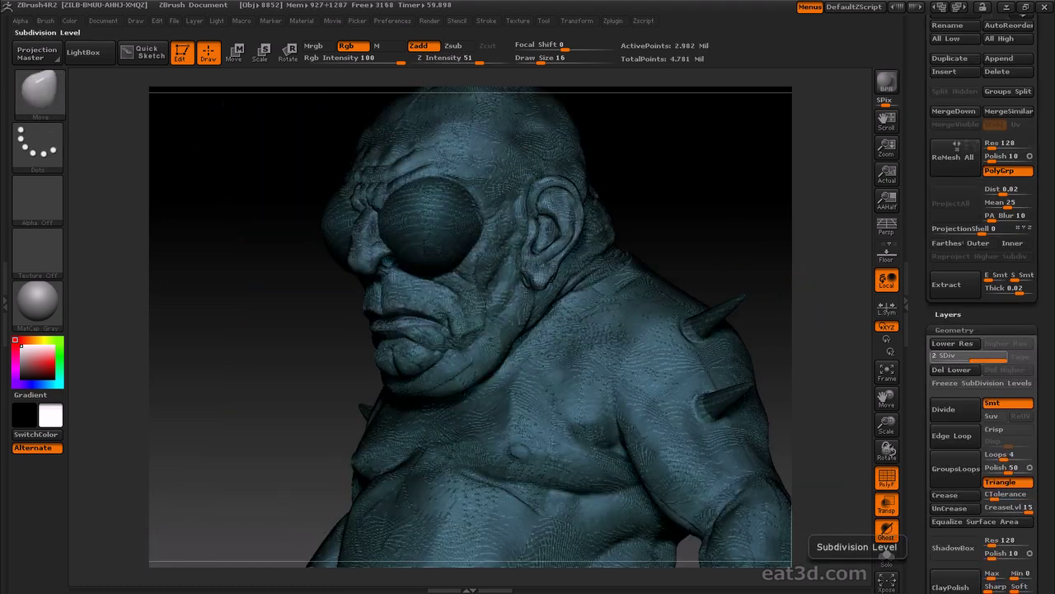
Drop the goggled bust to SDiv 1 and try Reconstruct Subdiv on it
drag(990, 355, 948, 357)
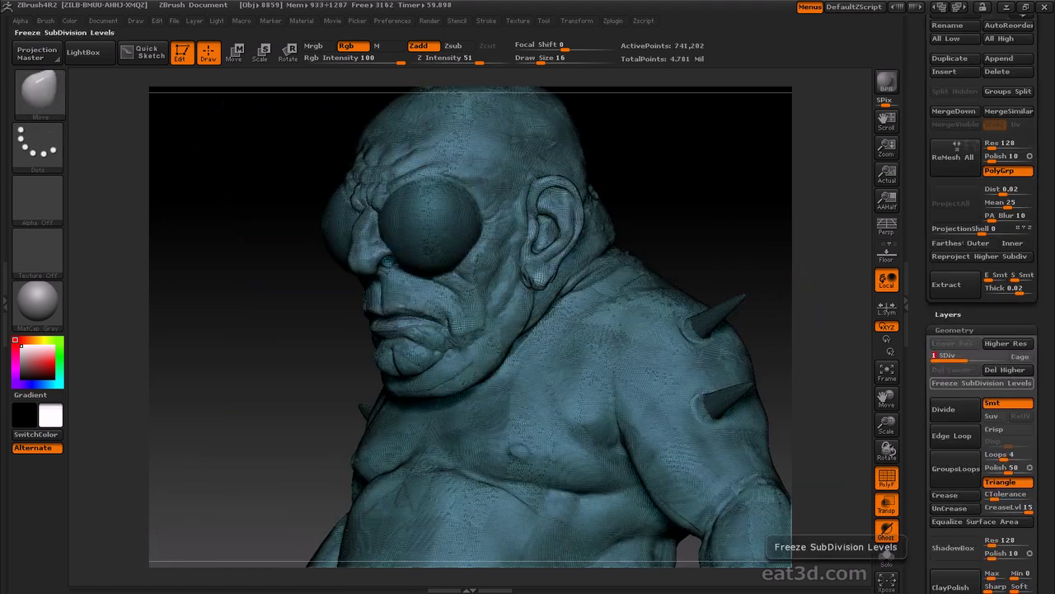
drag(857, 272, 764, 224)
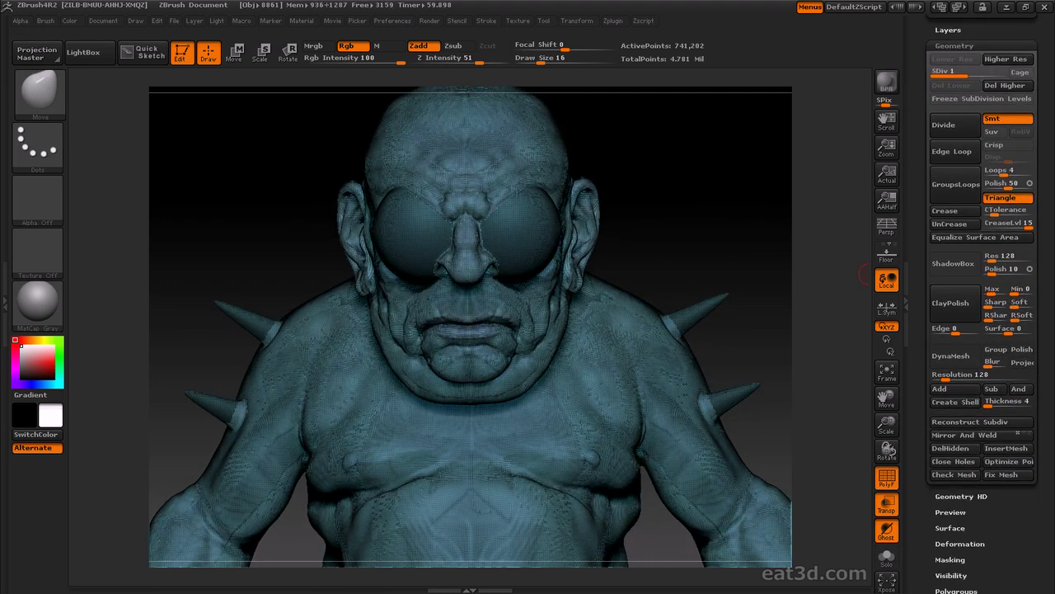
click(973, 421)
drag(824, 346, 435, 218)
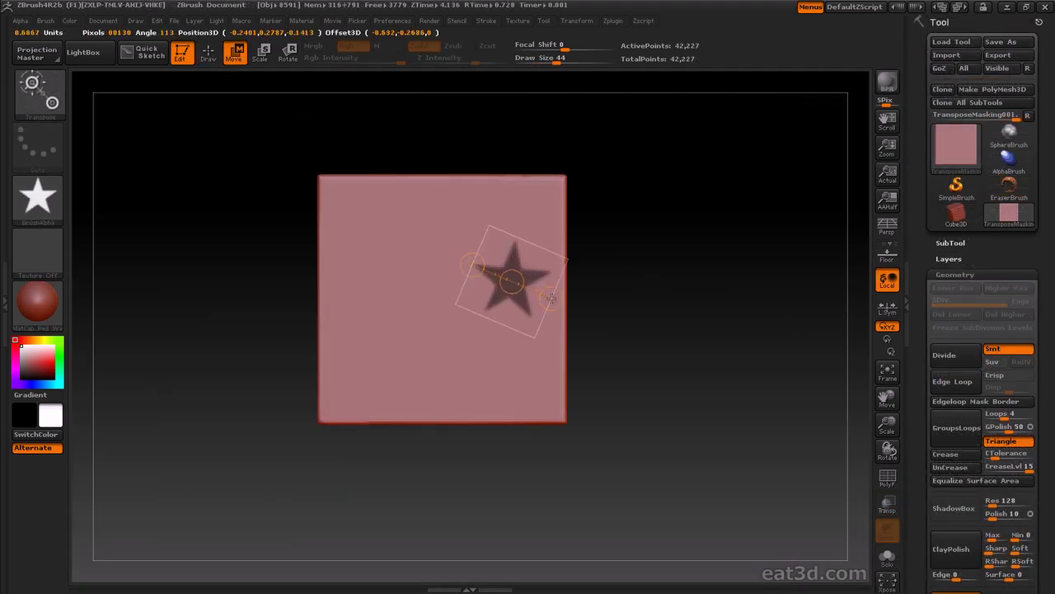
Ctrl-drag star alphas as masks onto the plane and reposition the Transpose line
ctrl+drag(483, 265, 547, 303)
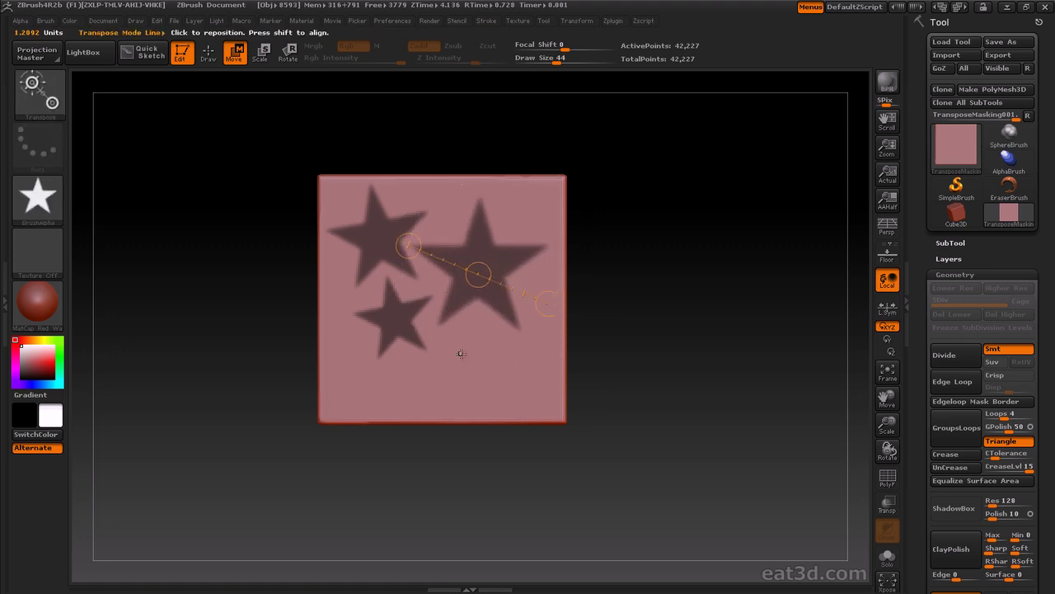
ctrl+drag(460, 354, 471, 263)
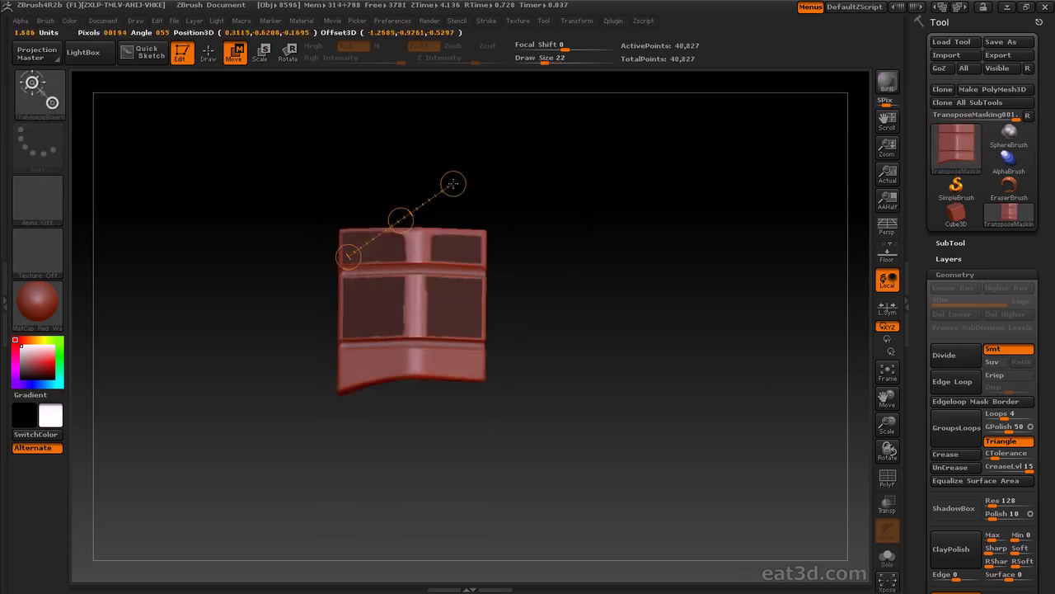
drag(447, 370, 412, 361)
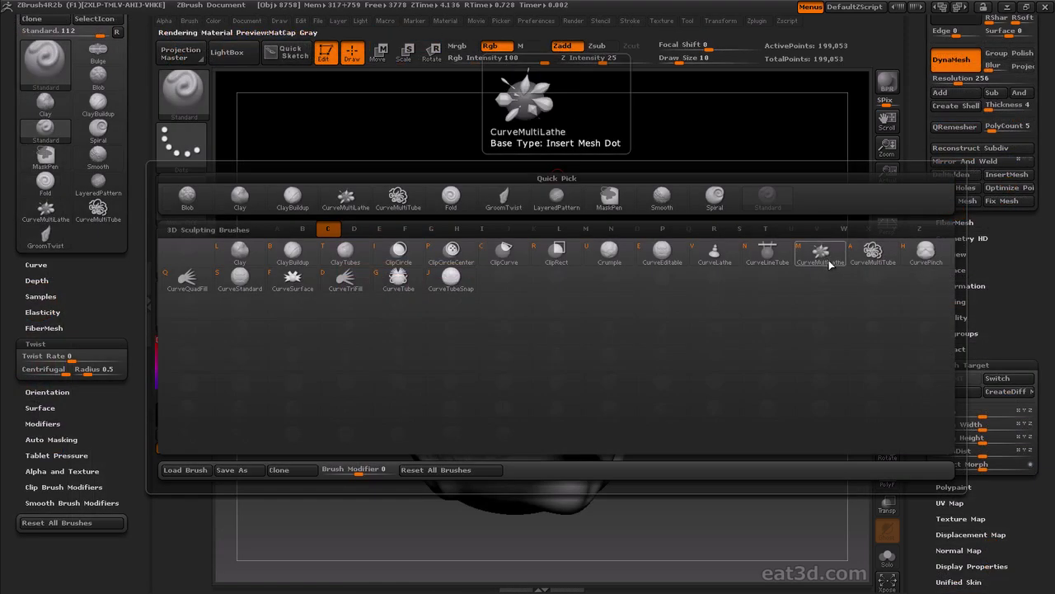
Draw curves of lathed leaf shapes out of the ball with CurveMultiLathe
click(821, 264)
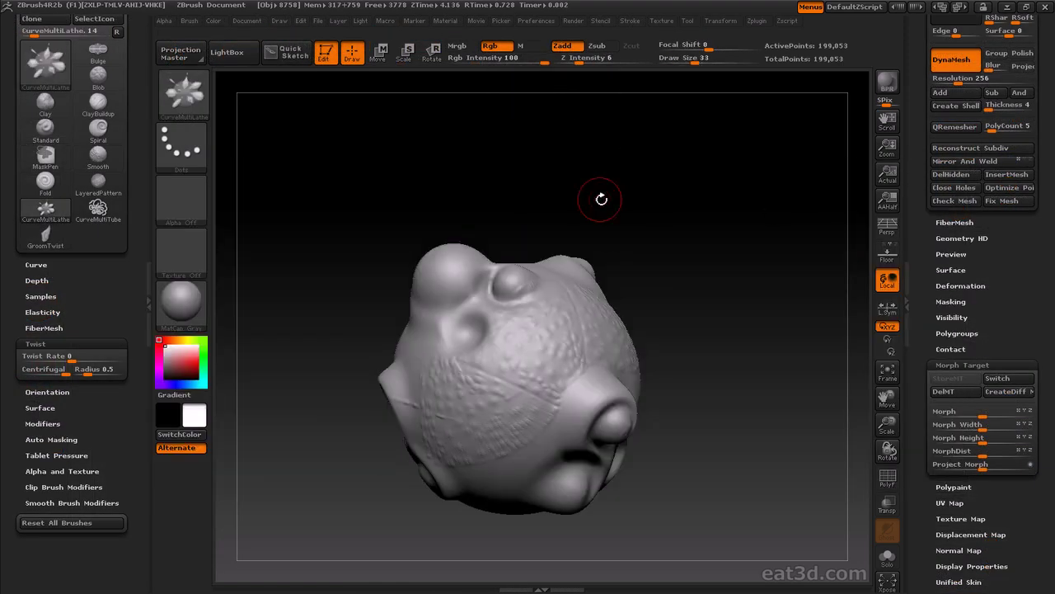
mouse_move(598, 198)
mouse_down()
mouse_move(618, 217)
mouse_move(590, 283)
mouse_move(687, 177)
mouse_up()
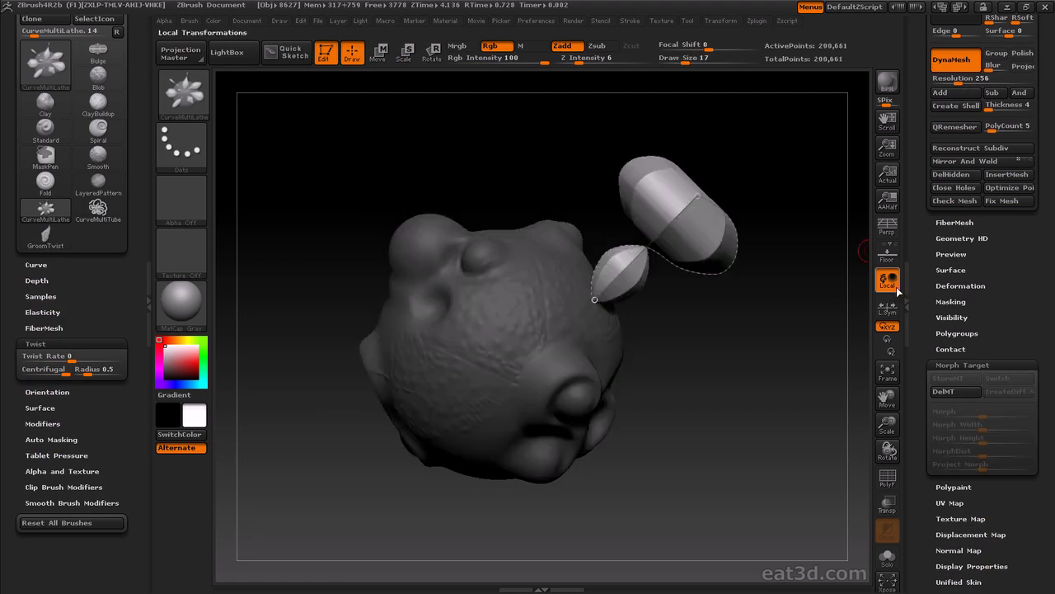
mouse_move(742, 231)
mouse_down()
mouse_move(777, 243)
mouse_move(547, 245)
mouse_move(596, 280)
mouse_move(485, 356)
mouse_up()
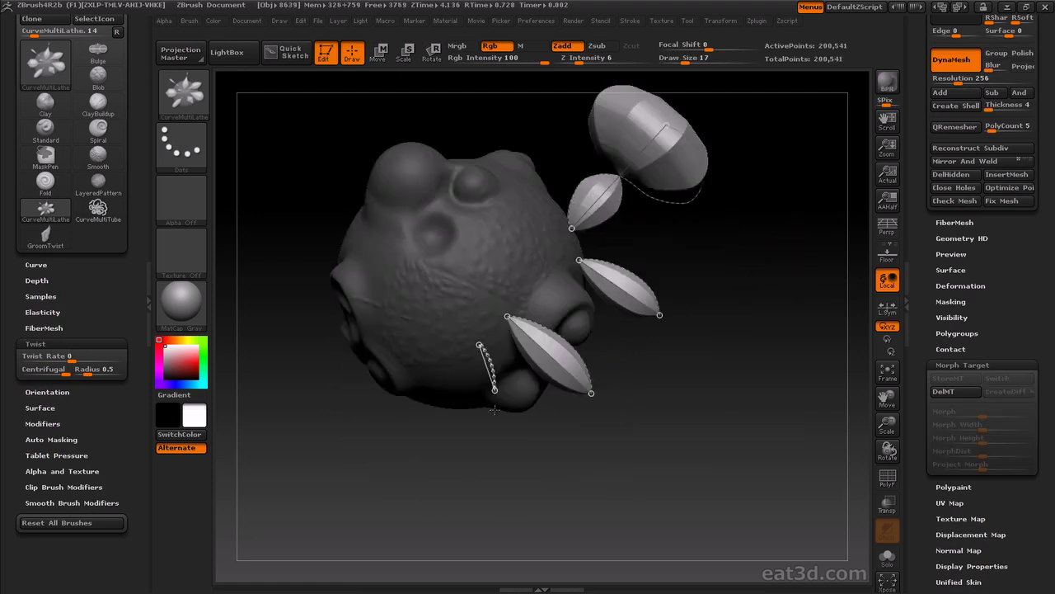
mouse_move(742, 272)
mouse_down()
mouse_move(799, 289)
mouse_move(619, 269)
mouse_up()
click(619, 269)
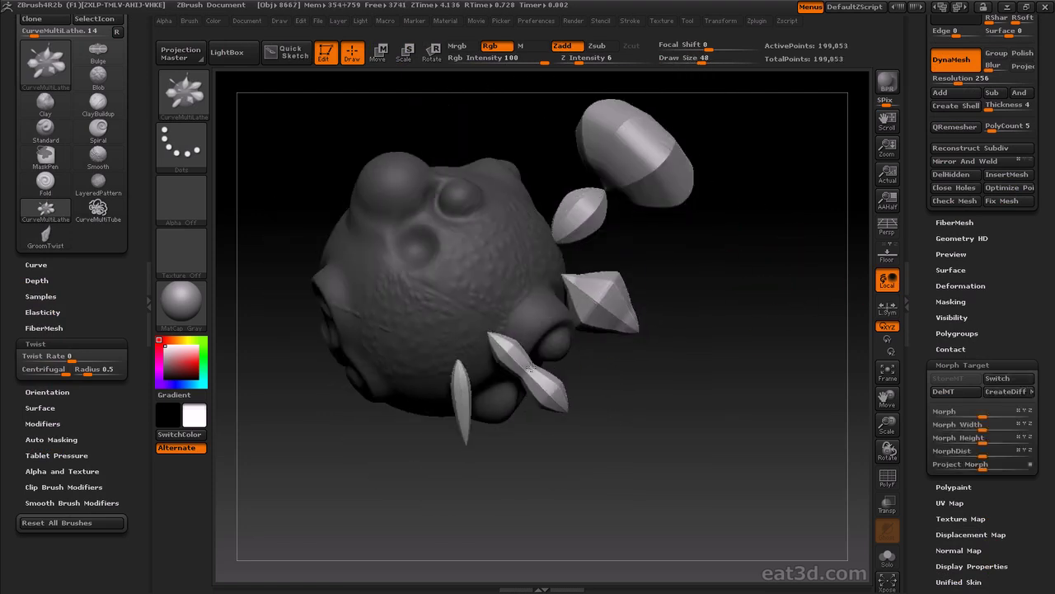
drag(746, 274, 791, 283)
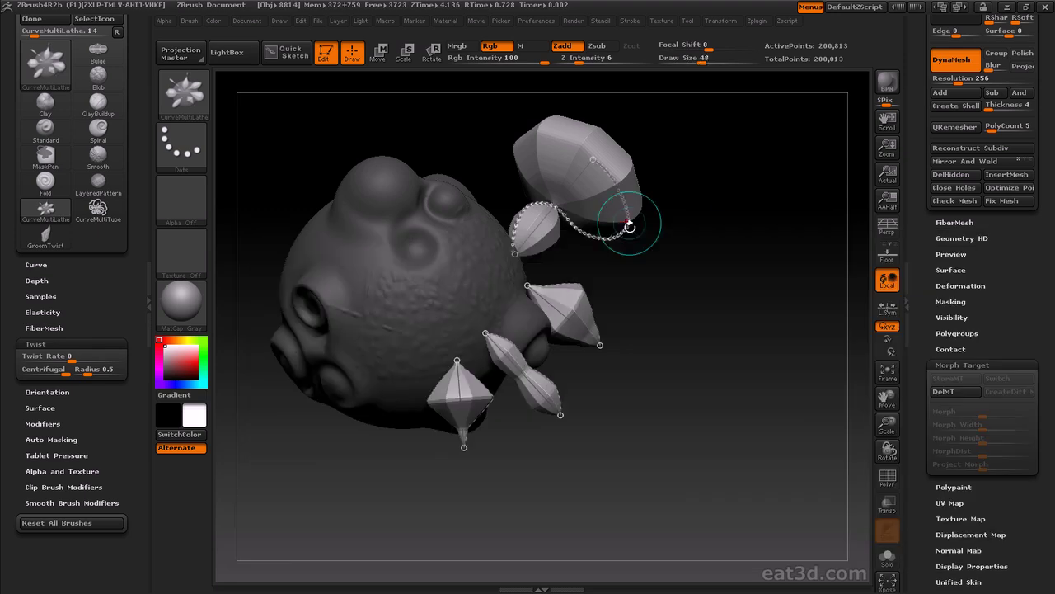
Switch to CurveMultiTube and draw tubes around the ball along curves
key(b)
click(955, 343)
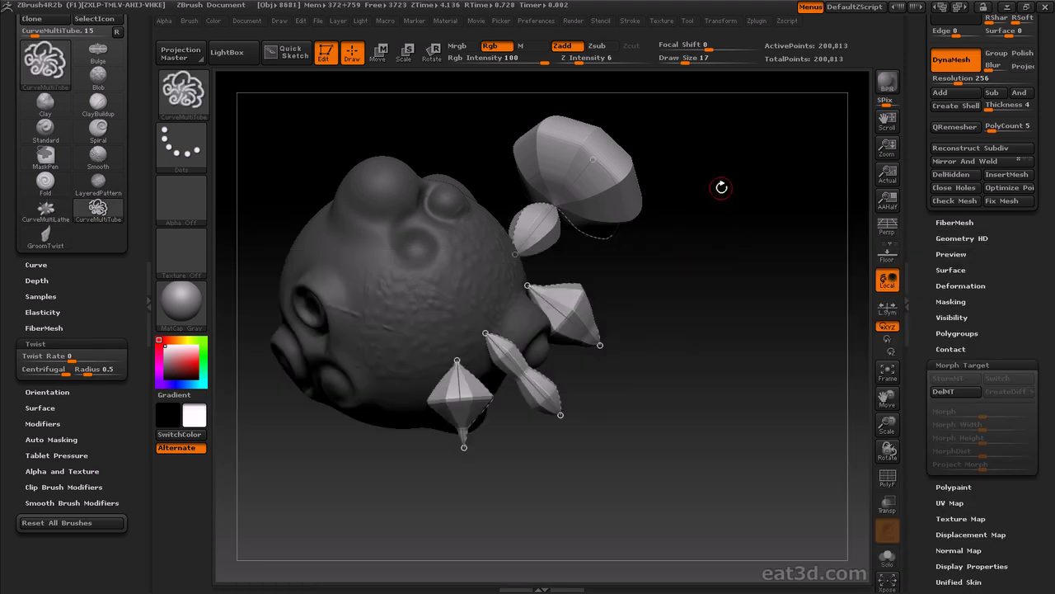
drag(707, 156, 657, 200)
drag(487, 191, 511, 247)
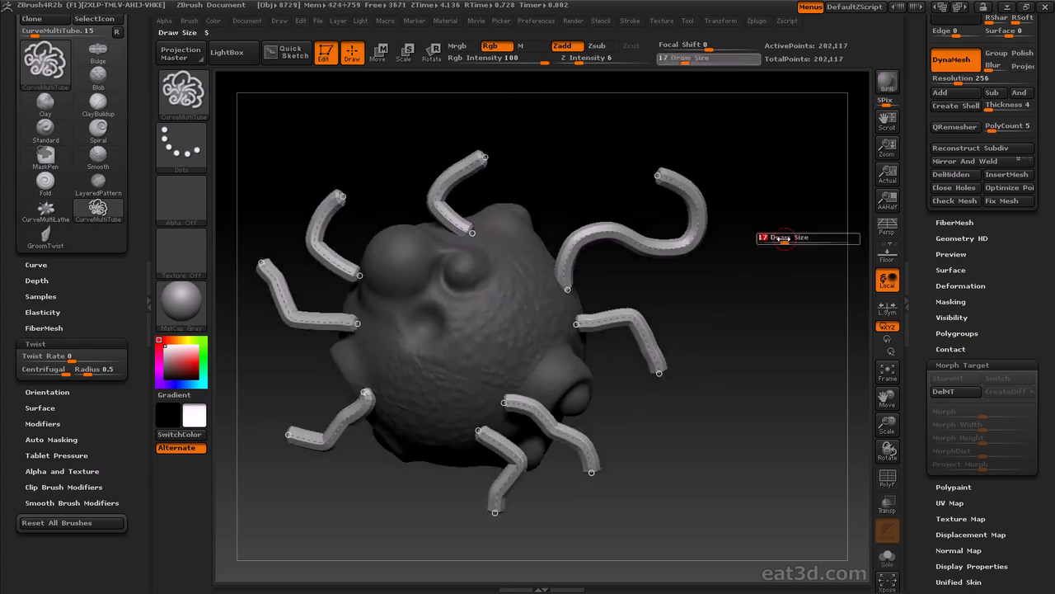
key(ctrl)
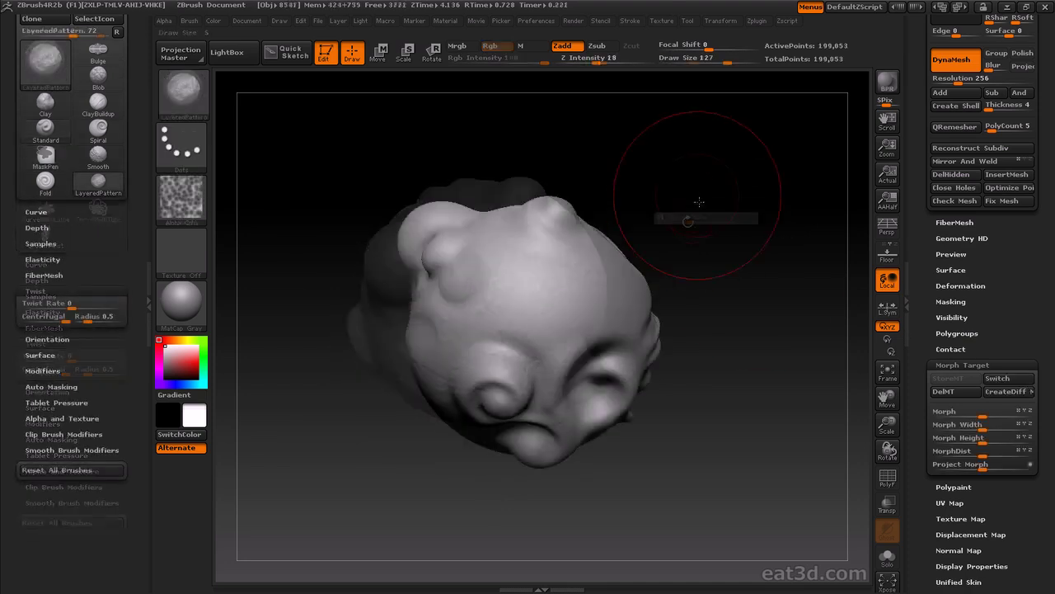
drag(687, 207, 535, 281)
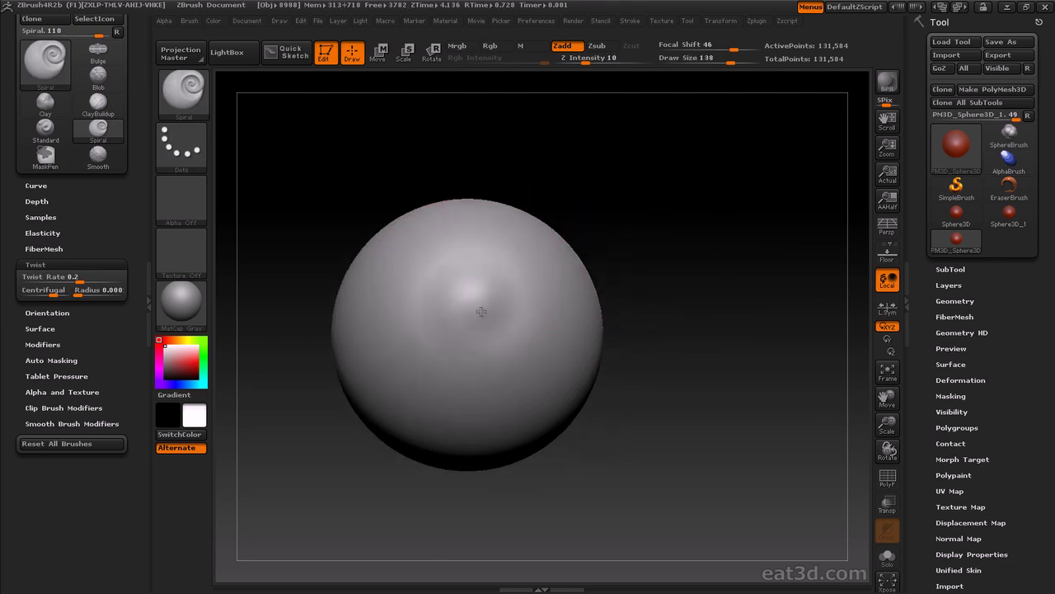
Grow a spiral from the sphere's centre and show the wireframe
drag(481, 311, 528, 363)
drag(651, 280, 832, 356)
key(shift+f)
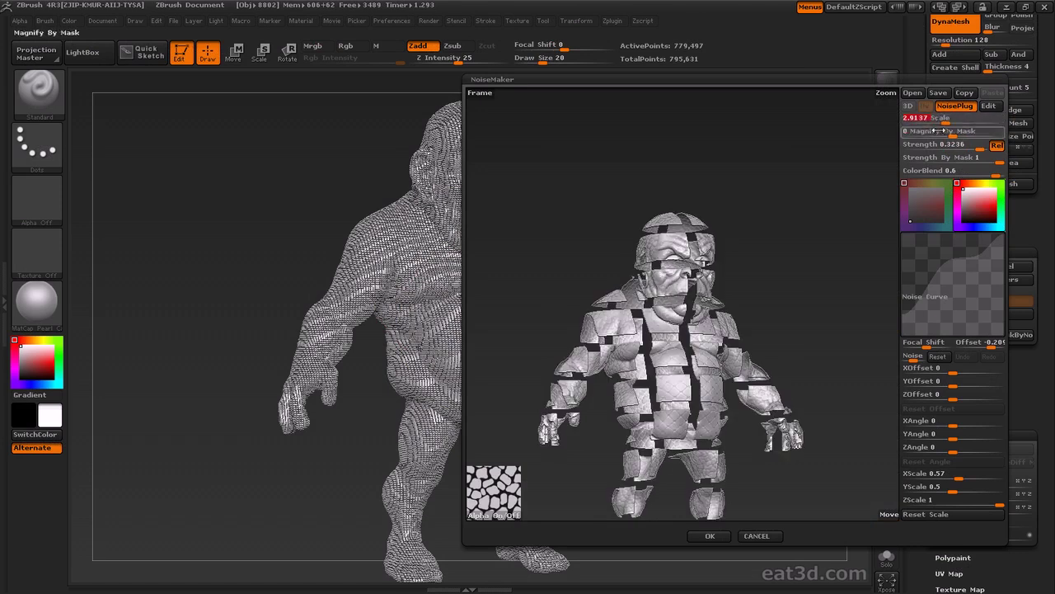
Apply the NoiseMaker pattern and DynaMesh the sliced model to about 1.38 million points
click(709, 536)
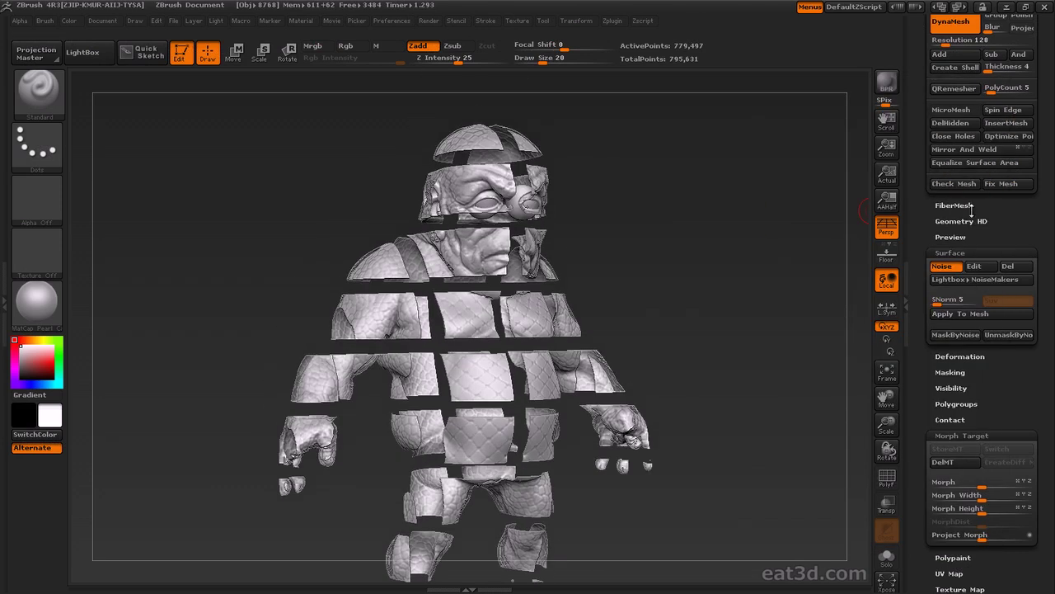
click(949, 252)
scroll(951, 195, up, 4)
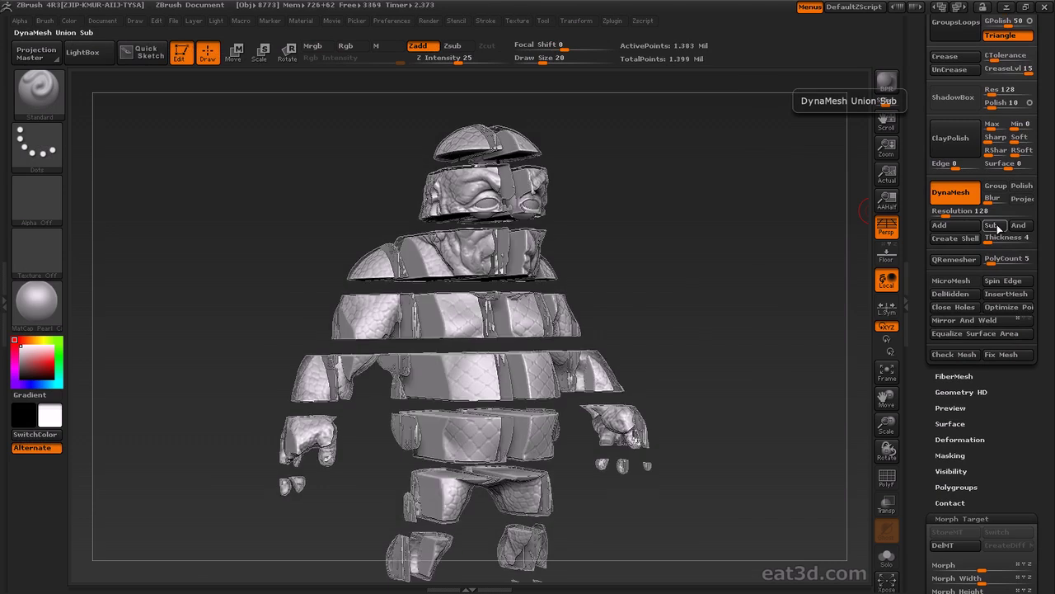
drag(684, 256, 754, 250)
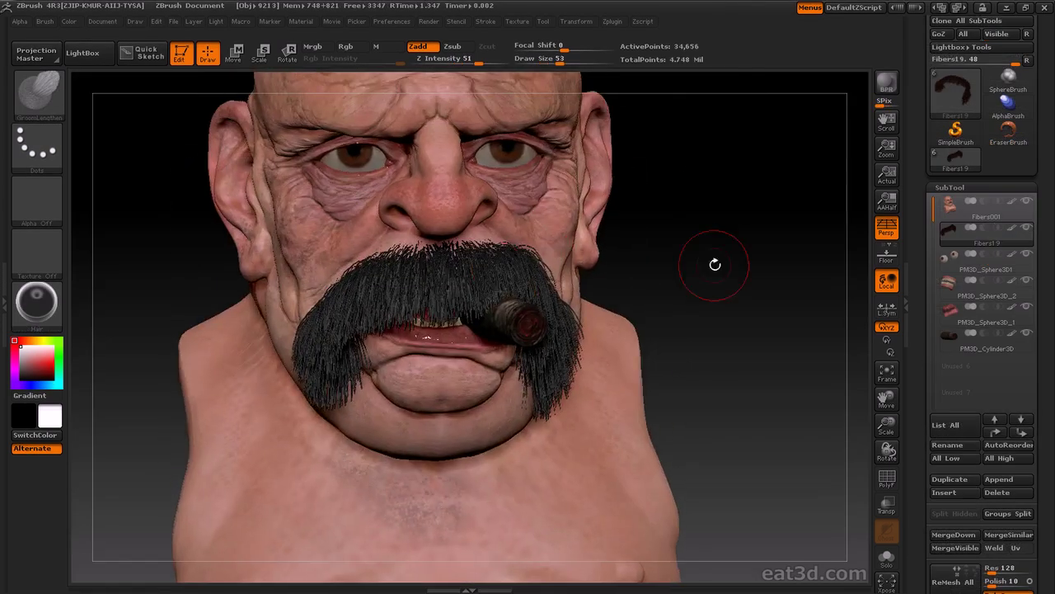
Groom the cowboy's mustache hair longer and downward, checking both profiles
mouse_move(715, 264)
mouse_down()
mouse_move(515, 293)
mouse_move(547, 330)
mouse_move(461, 329)
mouse_move(375, 412)
mouse_up()
drag(701, 314, 676, 322)
drag(395, 329, 388, 429)
drag(742, 297, 701, 289)
drag(404, 385, 428, 486)
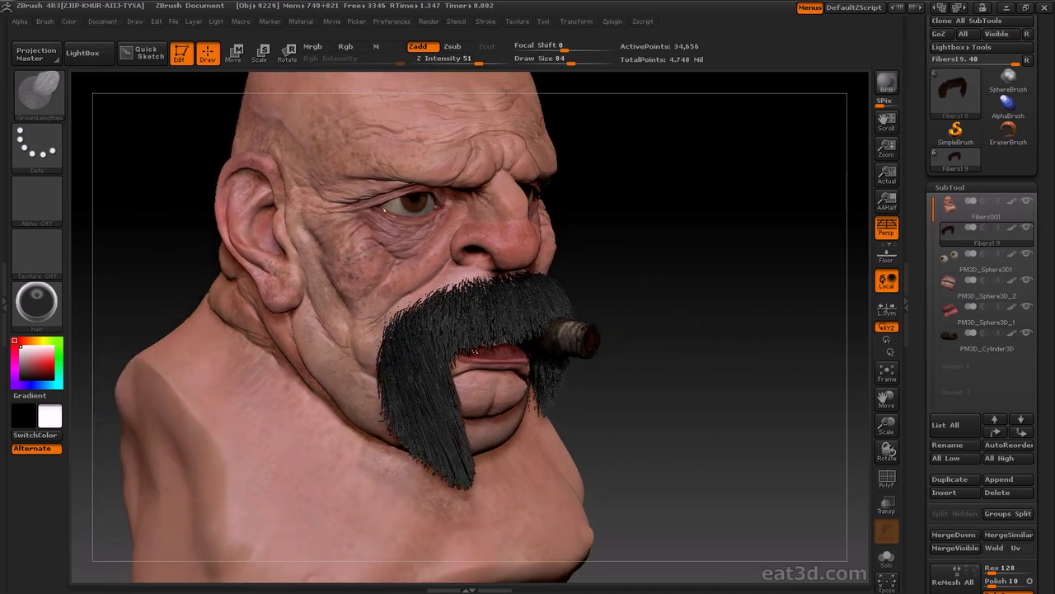
drag(593, 379, 651, 385)
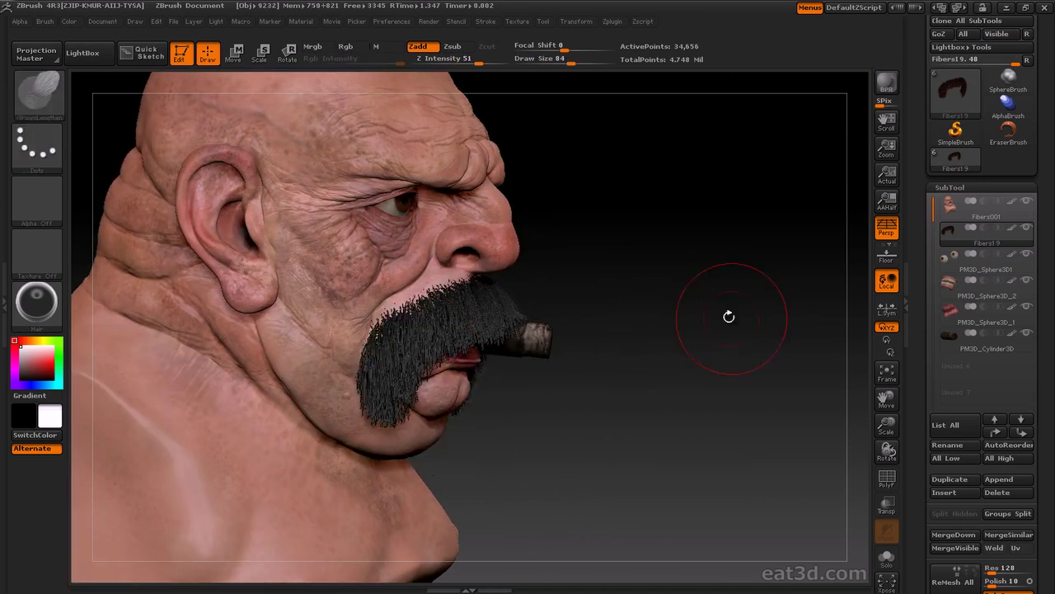
mouse_move(730, 318)
mouse_down()
mouse_move(296, 464)
mouse_move(494, 462)
mouse_up()
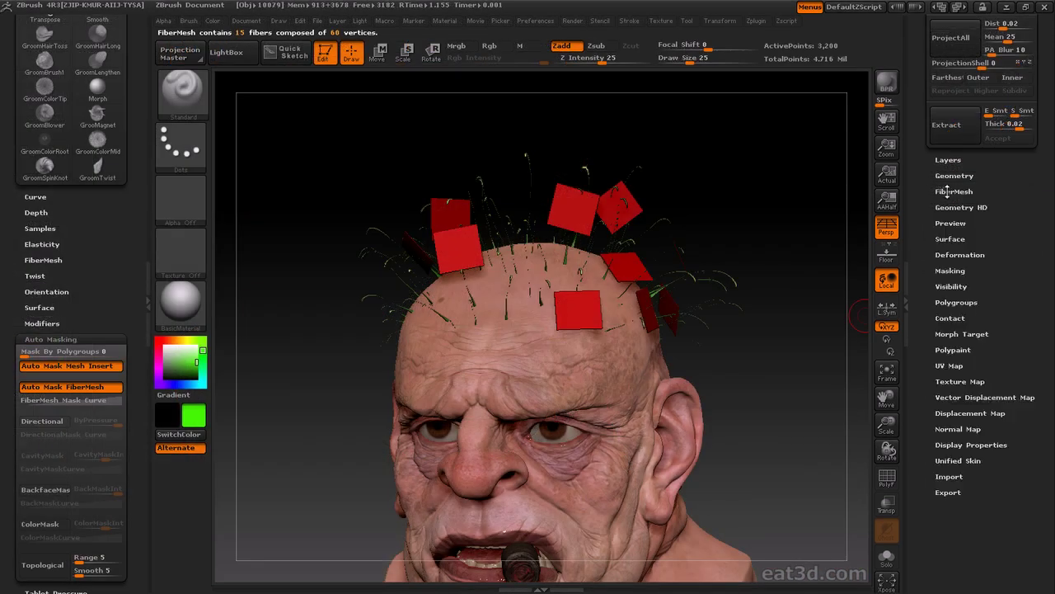
Give the scalp fibers a star texture and set the wax preview temperature to 0
click(947, 190)
click(957, 177)
click(627, 262)
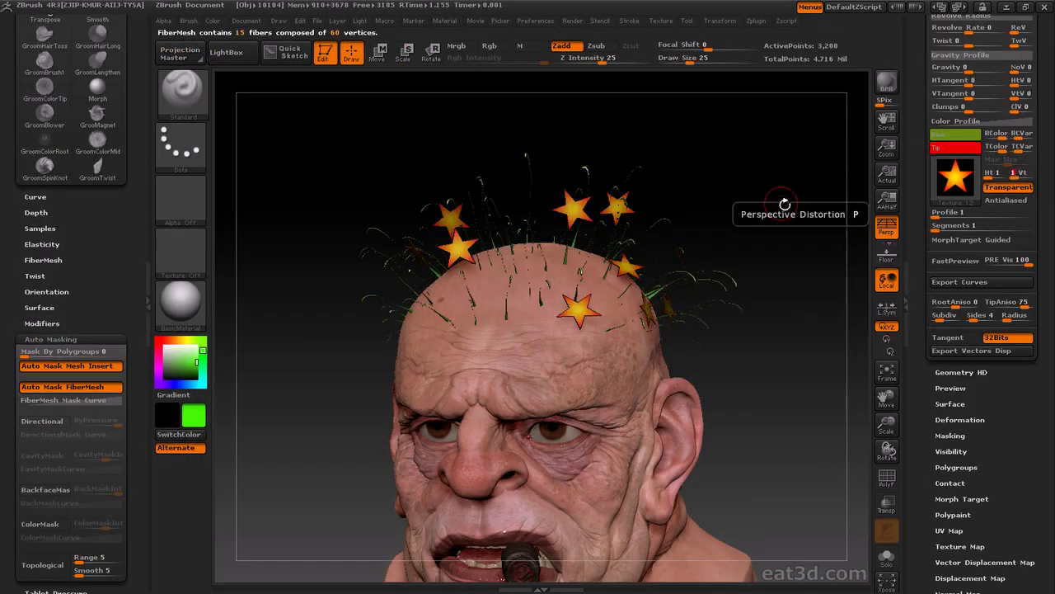
drag(784, 207, 825, 184)
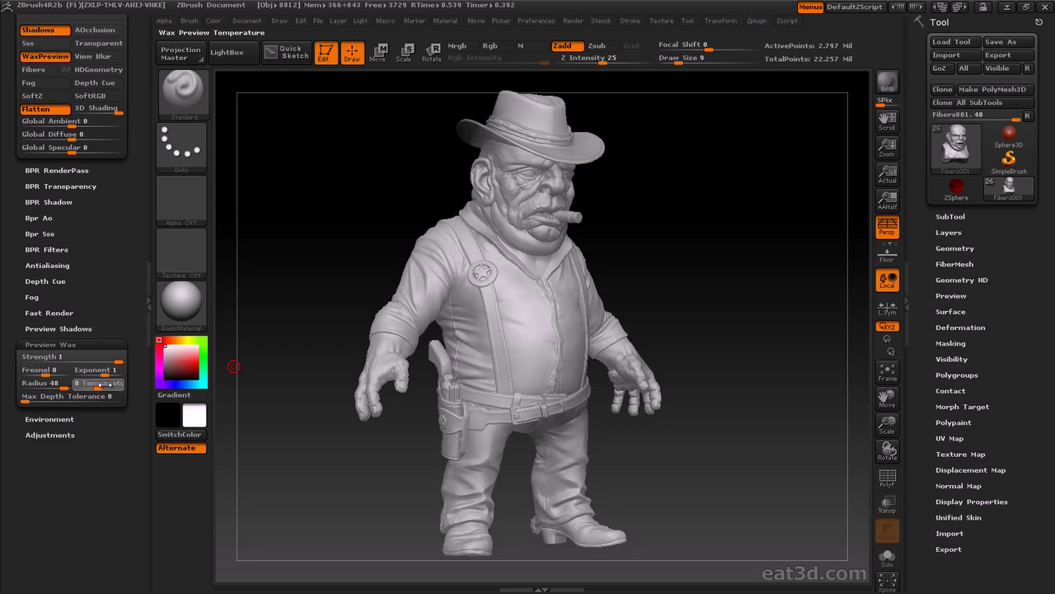
drag(102, 385, 125, 387)
Light the model with a white, full-shadow environment LightCap, set diffuse to 80, and BPR-render
drag(3, 394, 1, 522)
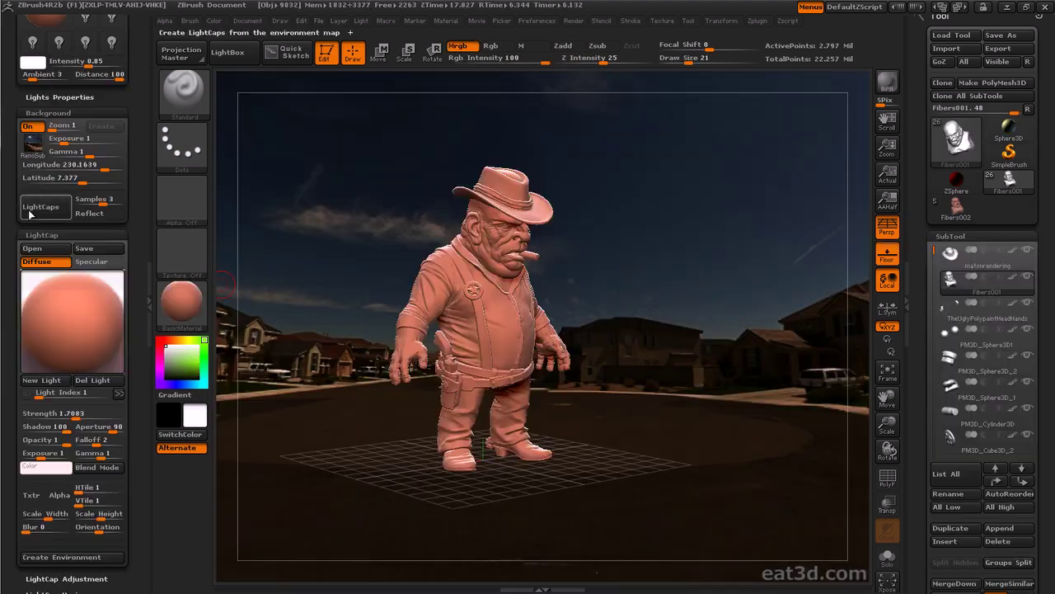
click(41, 206)
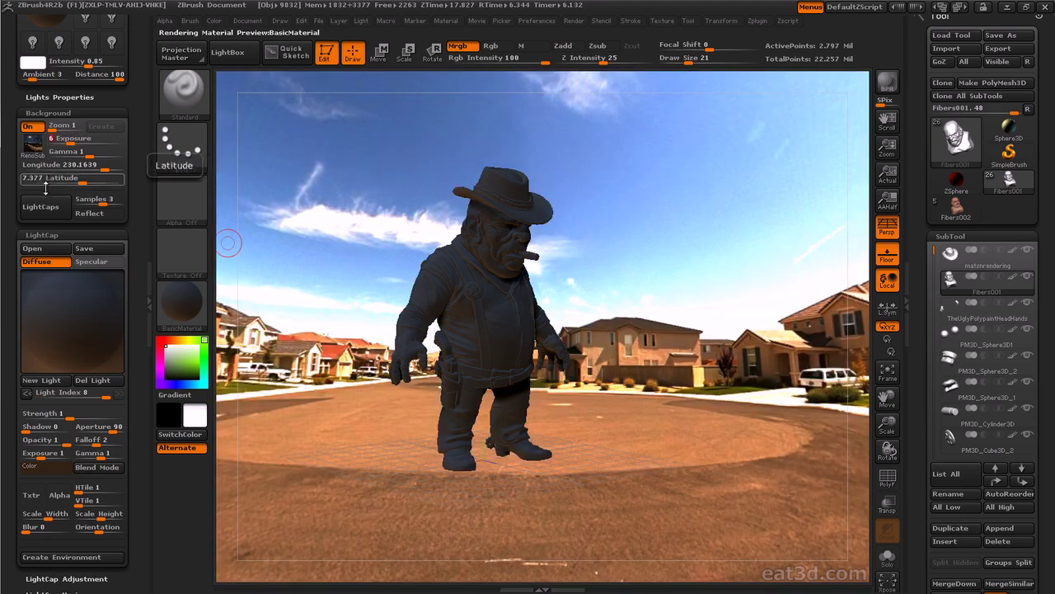
click(47, 204)
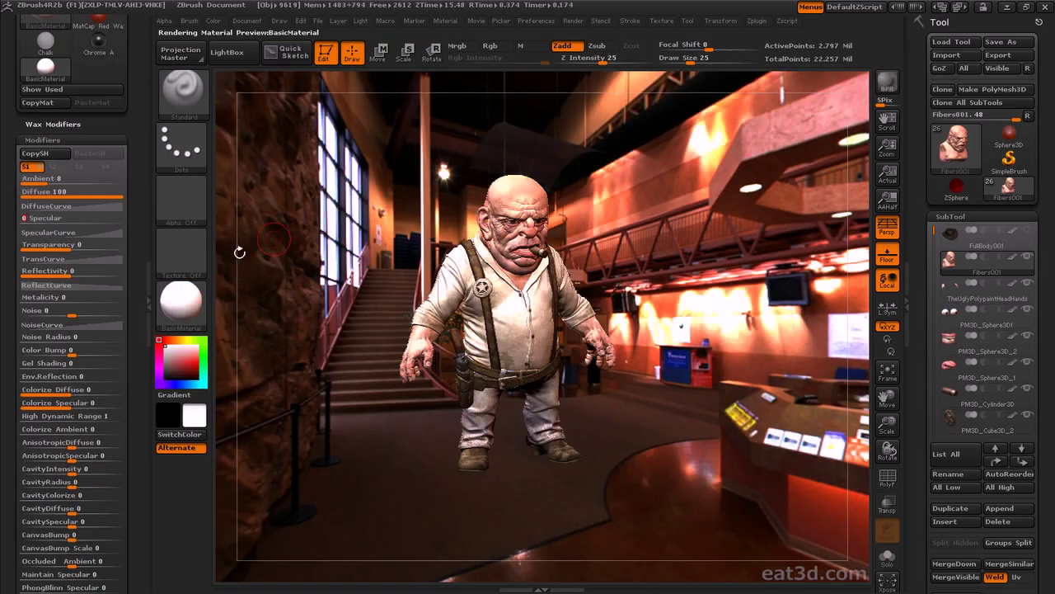
drag(120, 195, 108, 195)
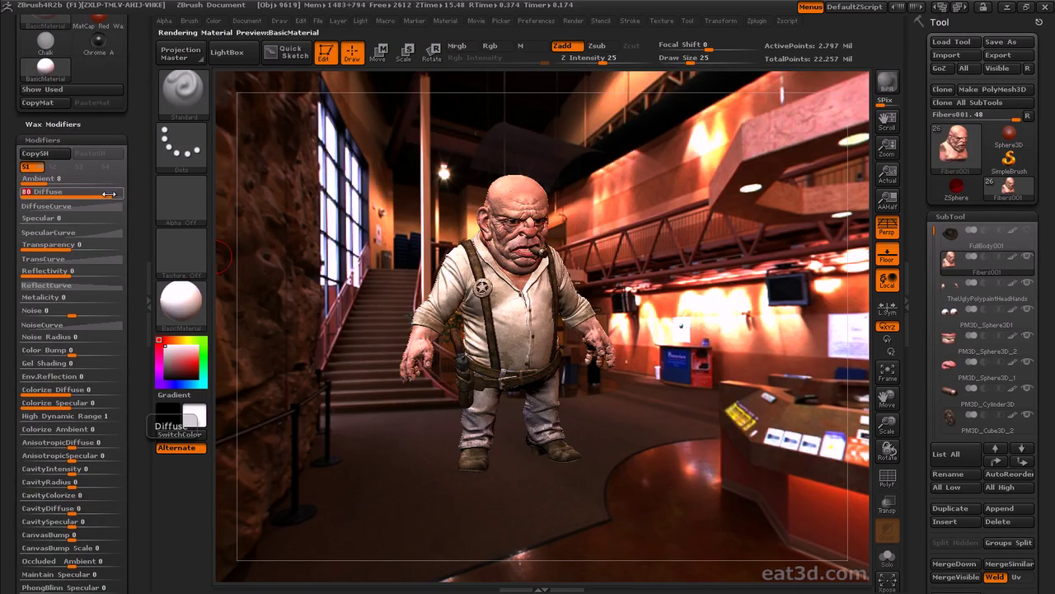
click(887, 84)
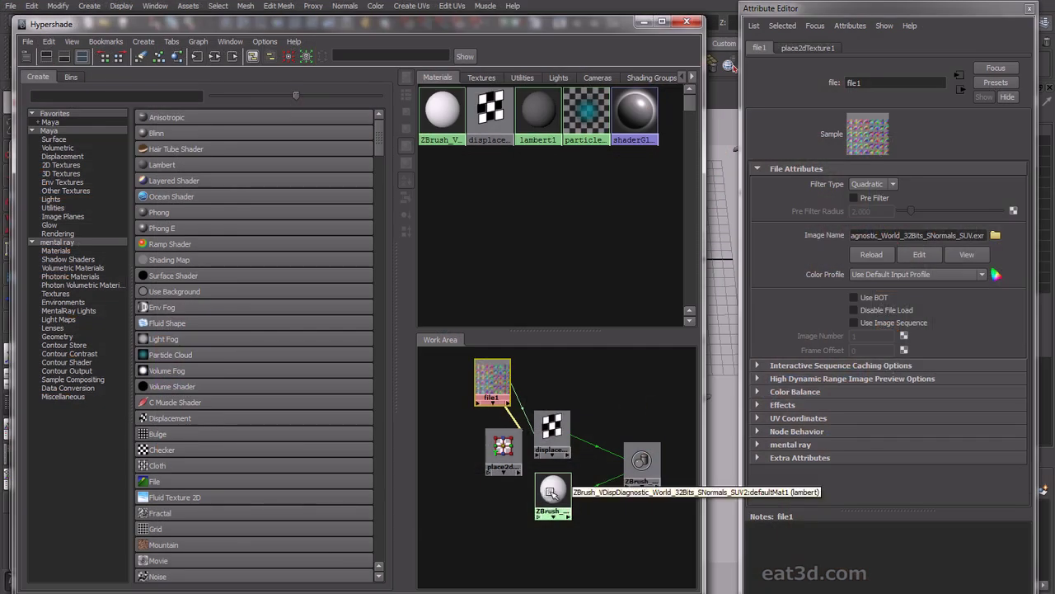
Connect a File texture to the ZBrush material's Color and load the diagnostic image
click(552, 493)
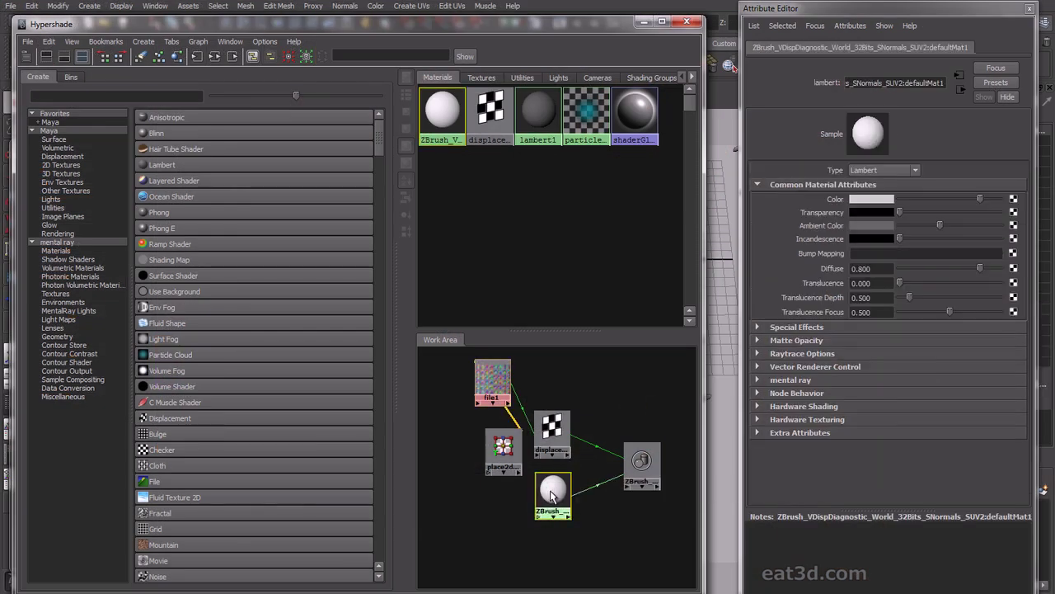
click(1013, 198)
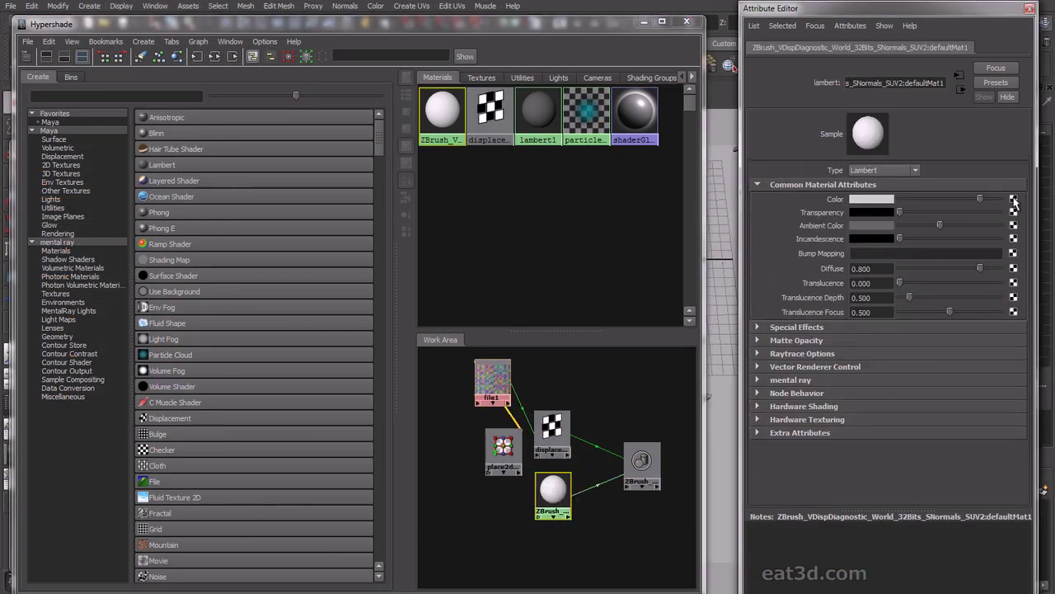
click(297, 173)
click(996, 235)
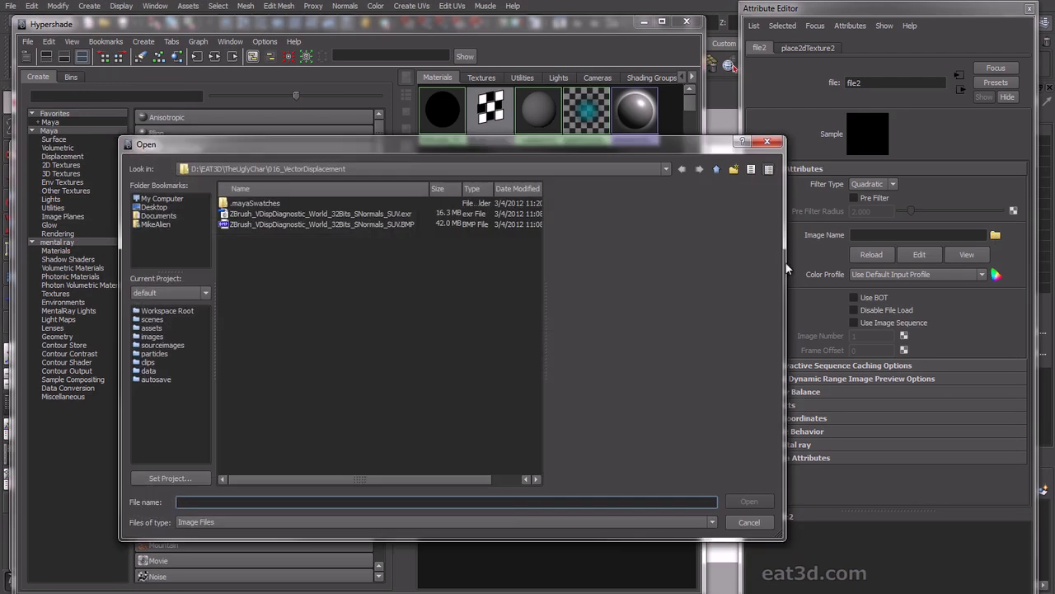
double_click(326, 225)
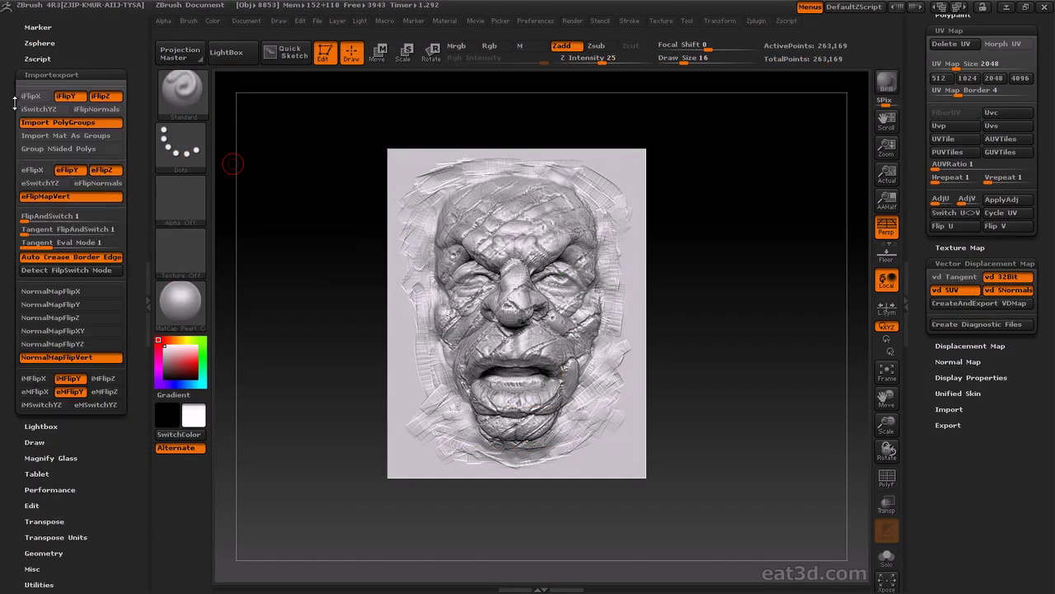
Change the FlipAndSwitch vector displacement export value and view its help
drag(44, 222, 35, 221)
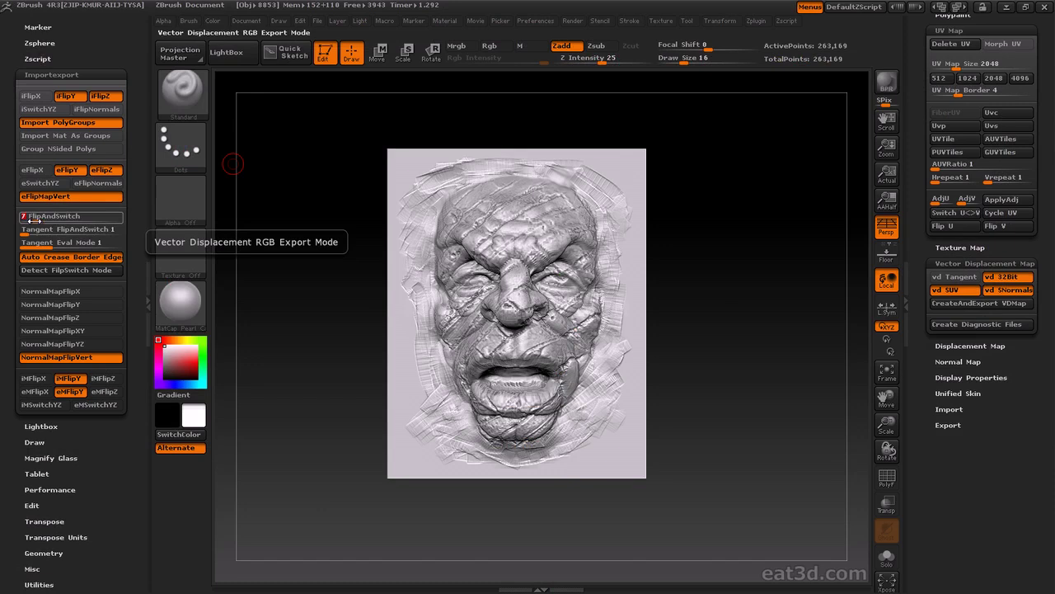
key(ctrl)
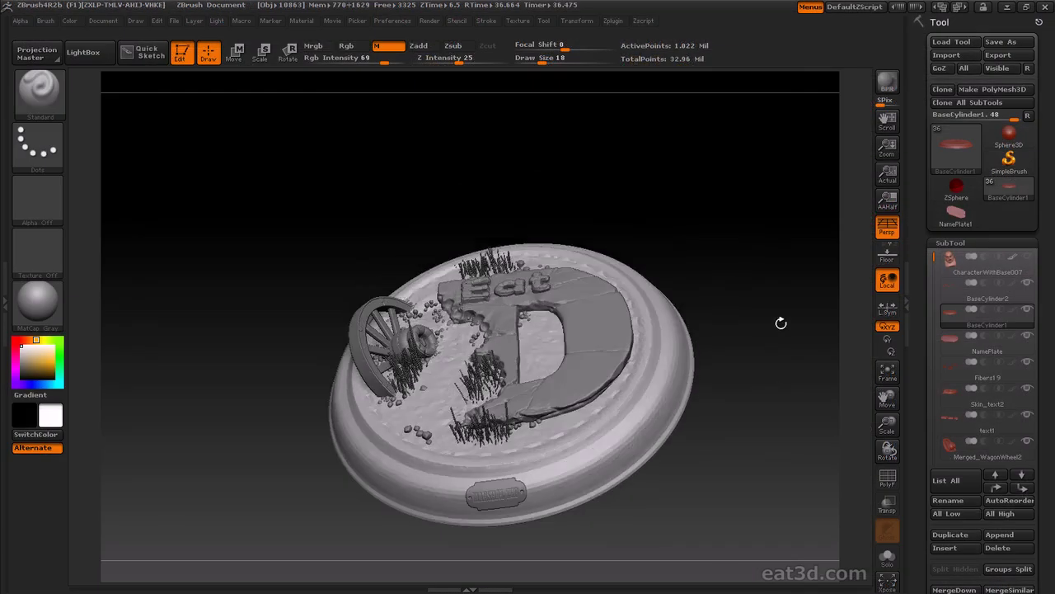
Fill all base subtools with colour and material using SubTool Master
drag(780, 324, 787, 318)
click(614, 21)
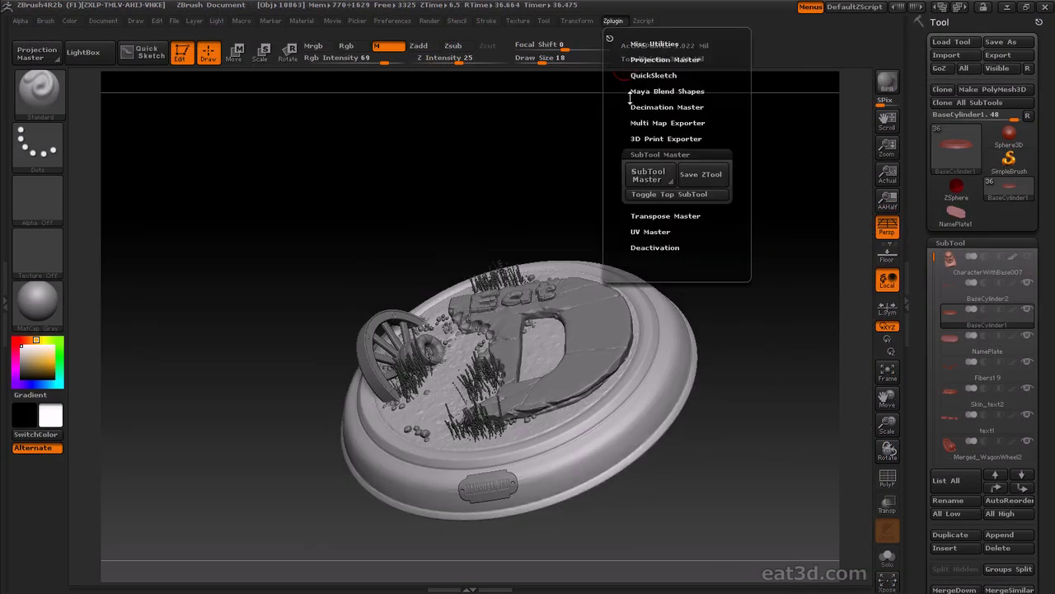
click(648, 160)
click(117, 191)
click(419, 209)
click(454, 266)
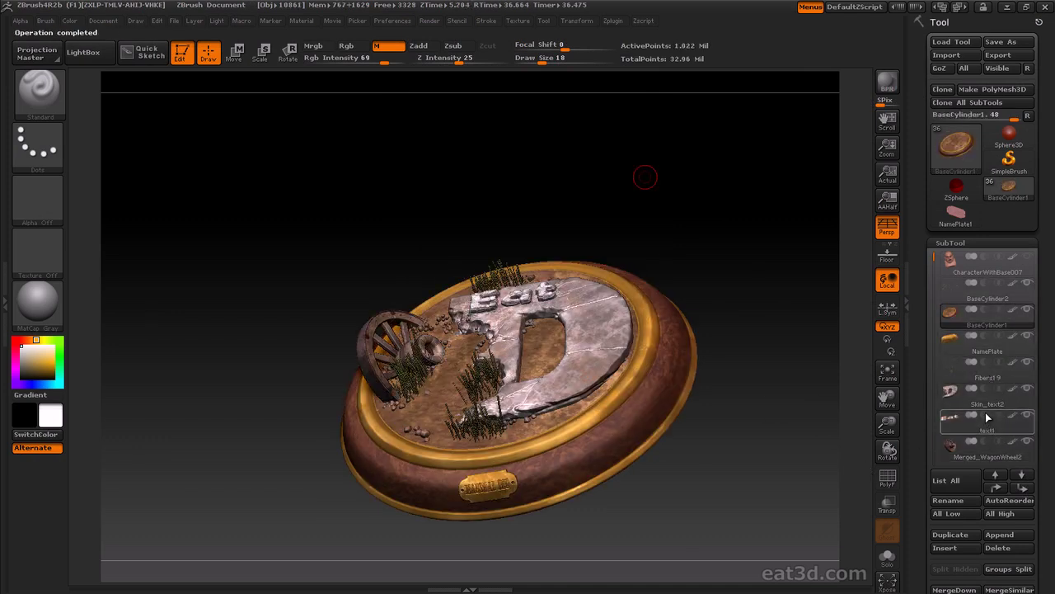
Select Skin_text2, turn the cowboy to the front, and BPR-render the finished maquette
click(1027, 397)
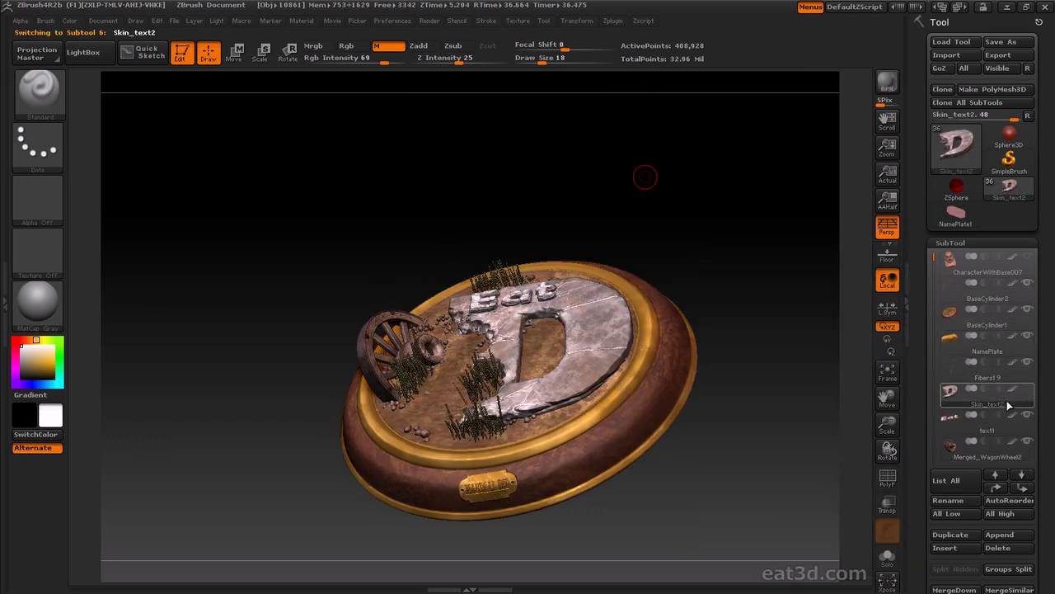
mouse_move(690, 256)
mouse_down()
mouse_move(744, 184)
mouse_move(725, 290)
mouse_move(704, 302)
mouse_move(714, 280)
mouse_move(738, 281)
mouse_up()
click(887, 83)
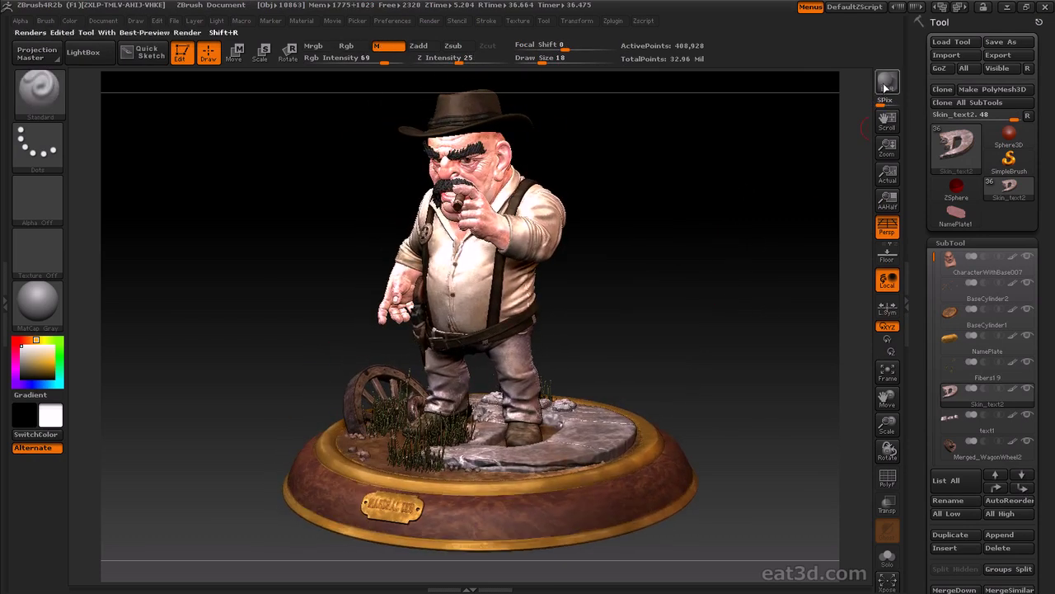